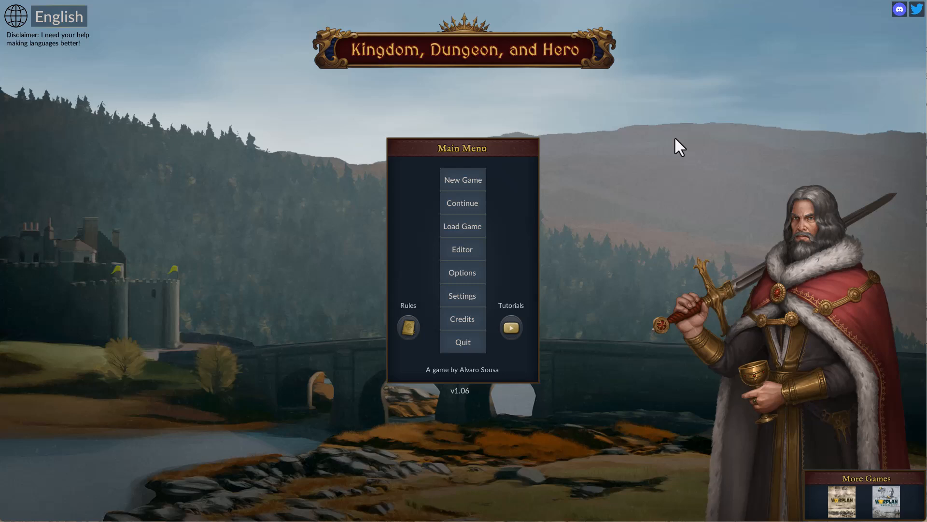
# Create a new scenario in the editor with a reduced map size
pyautogui.click(463, 249)
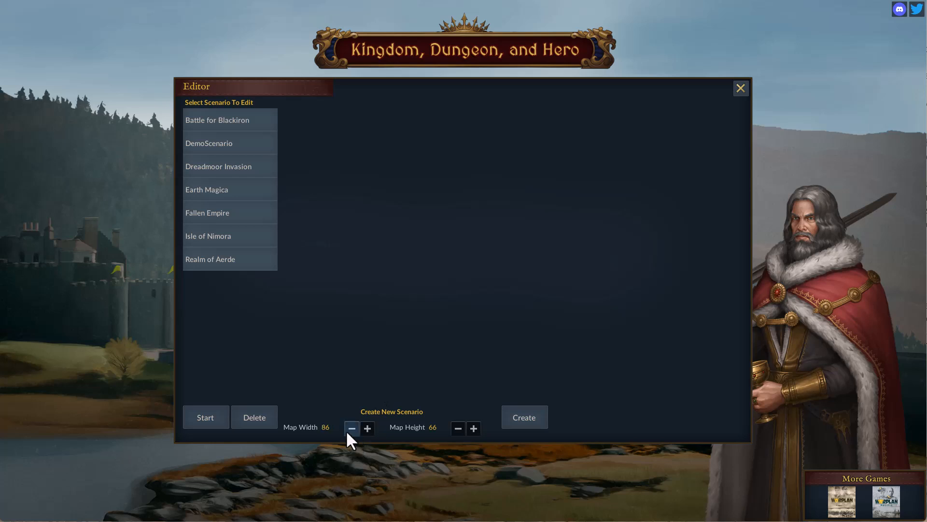
pyautogui.click(366, 428)
pyautogui.click(364, 429)
pyautogui.click(512, 412)
pyautogui.press('-')
pyautogui.press('-')
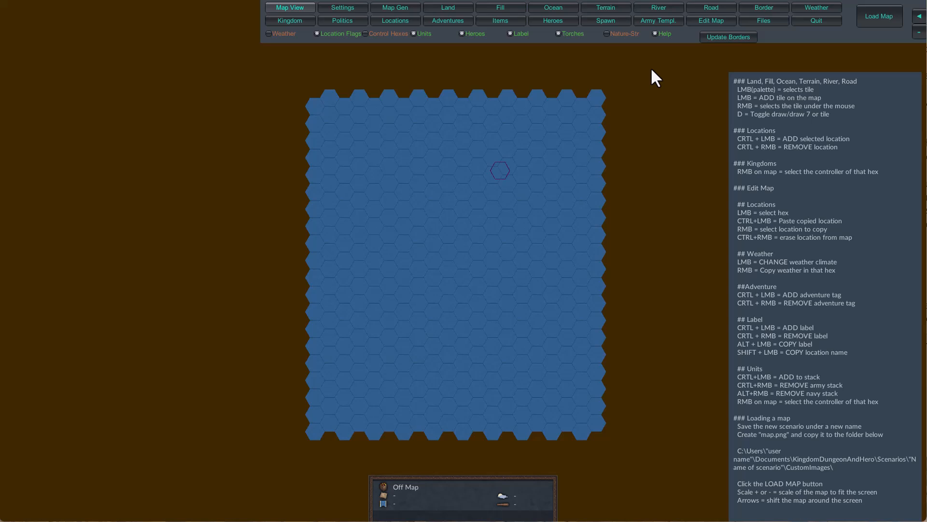
# Load the default kingdom, adventure, item, army and spawn data into the new scenario
pyautogui.click(387, 8)
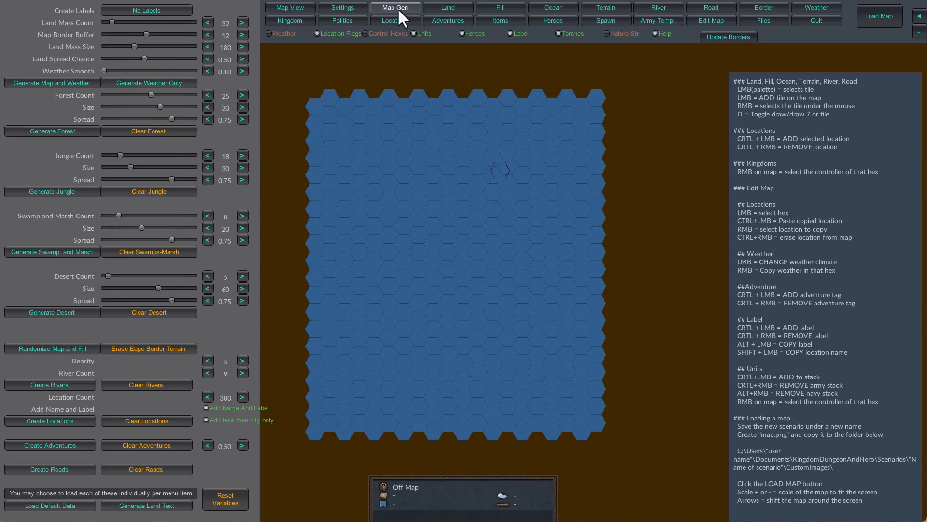
pyautogui.click(32, 505)
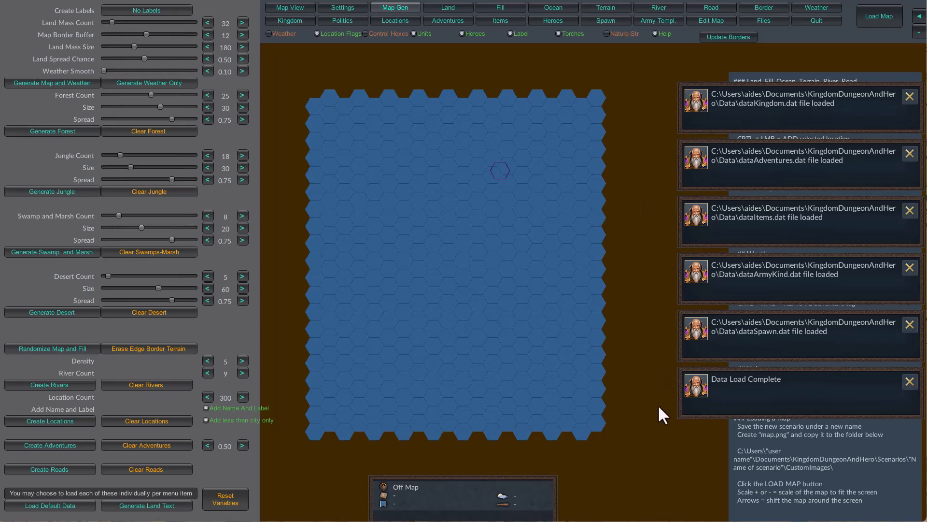
# Look through the scenario's kingdoms, locations, adventures, items, spawn and army templates
pyautogui.click(288, 20)
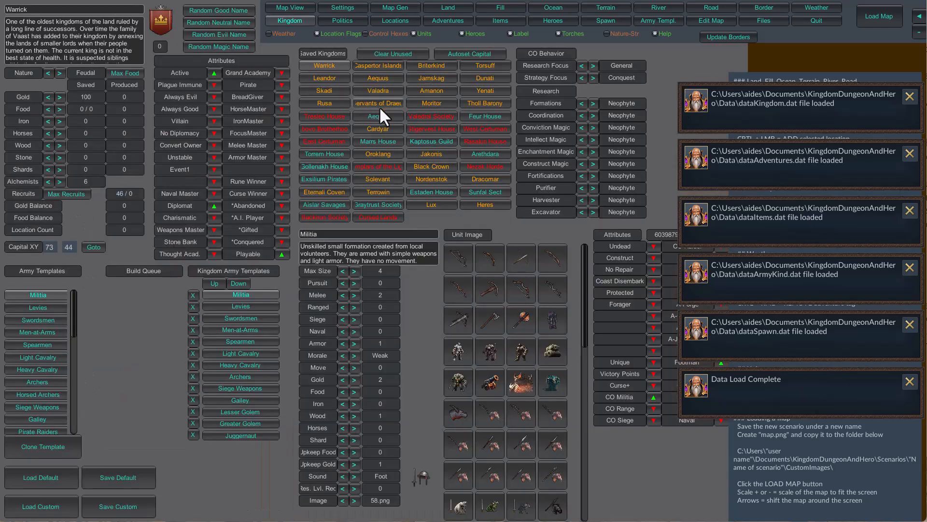
pyautogui.click(386, 16)
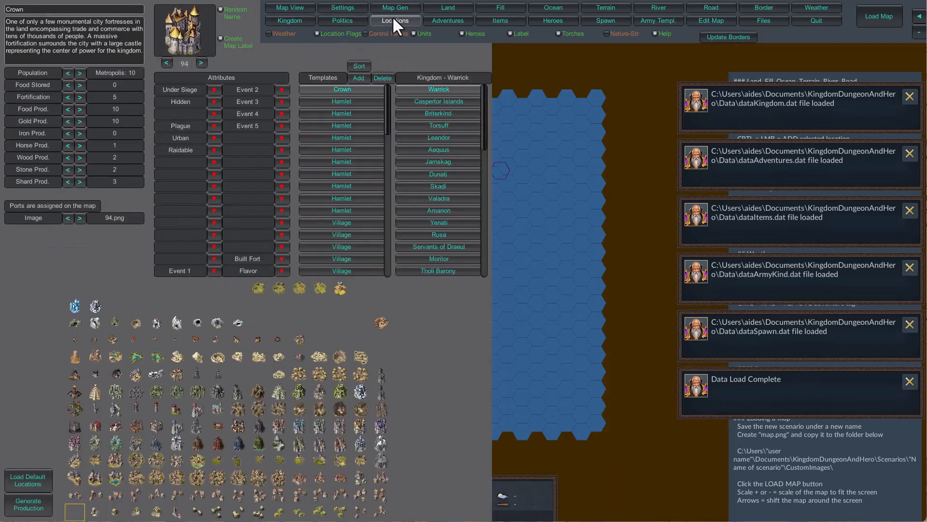
pyautogui.click(450, 19)
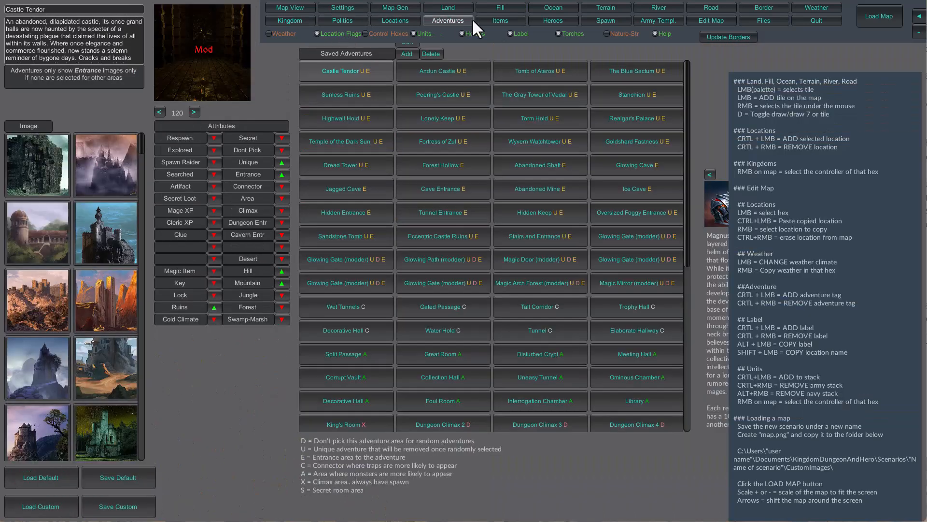
pyautogui.click(514, 19)
pyautogui.click(602, 20)
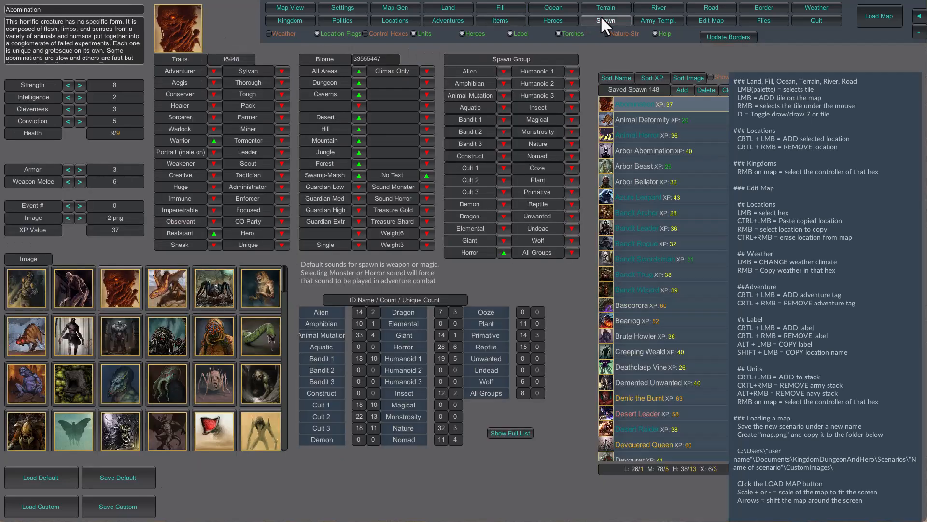
pyautogui.click(647, 21)
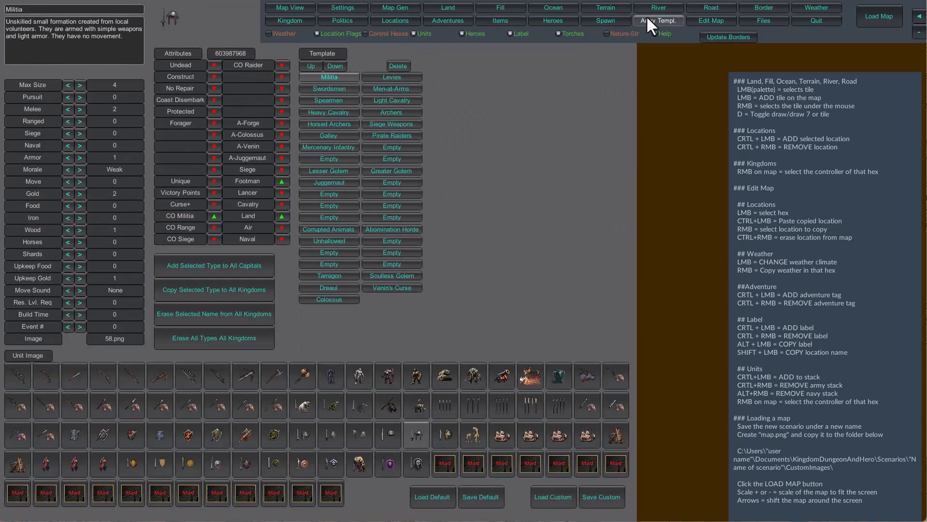
pyautogui.click(285, 21)
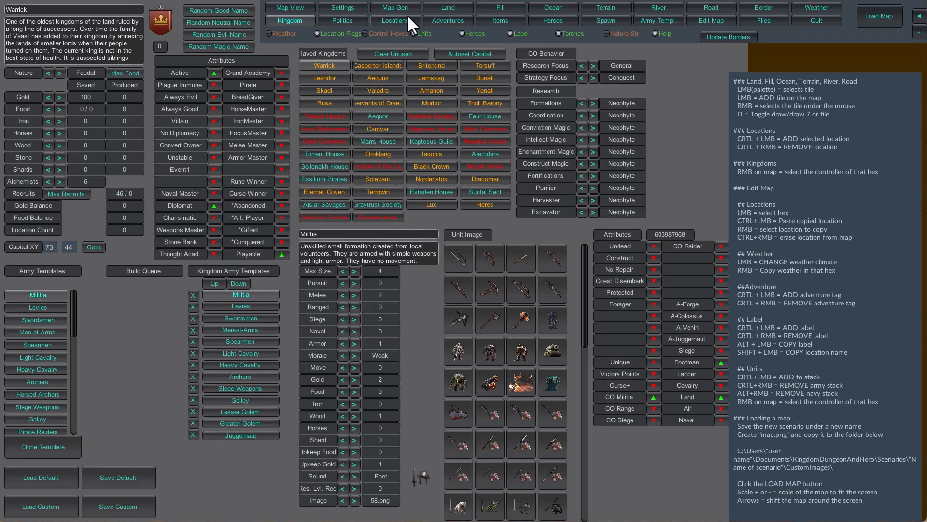
# Paint one large landmass in the middle of the ocean map with the full Land tile, using Draw 7 Hexes
pyautogui.click(436, 7)
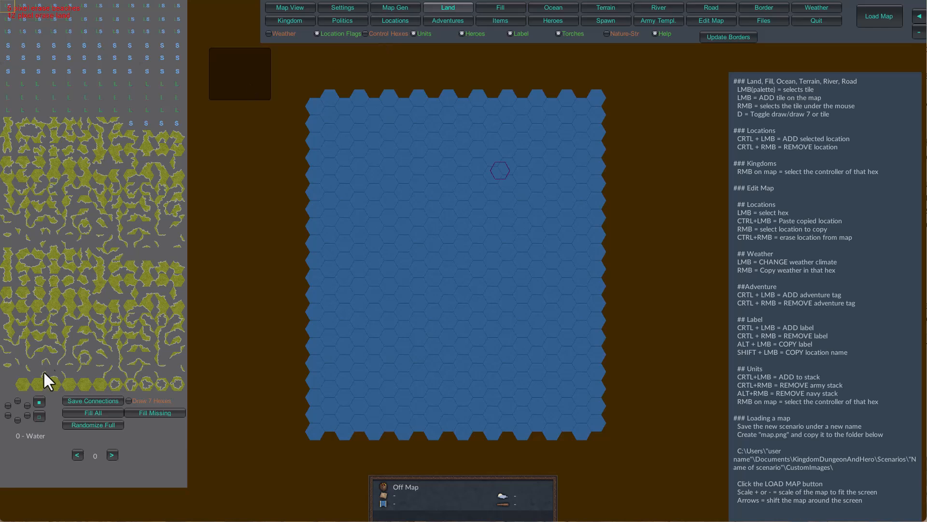
pyautogui.click(24, 382)
pyautogui.moveTo(430, 146)
pyautogui.mouseDown()
pyautogui.moveTo(422, 149)
pyautogui.moveTo(459, 155)
pyautogui.moveTo(457, 207)
pyautogui.moveTo(505, 239)
pyautogui.mouseUp()
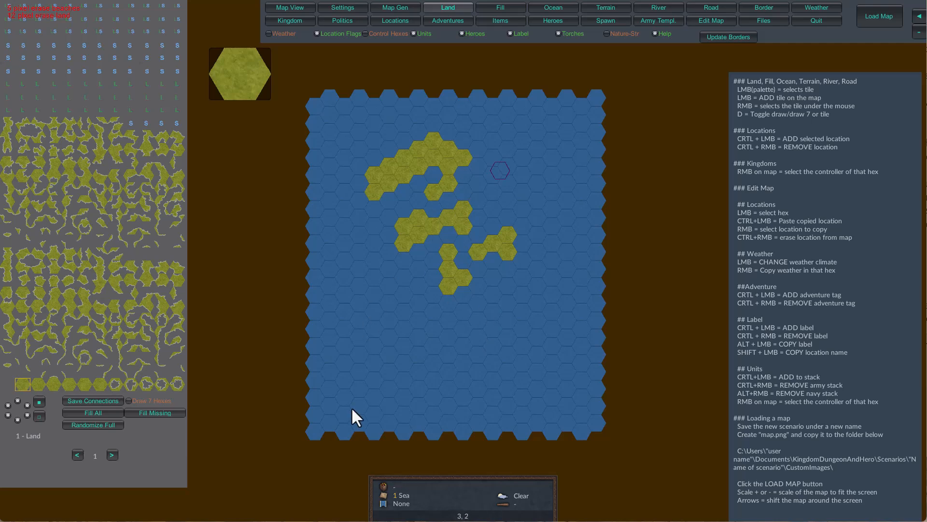
pyautogui.click(130, 400)
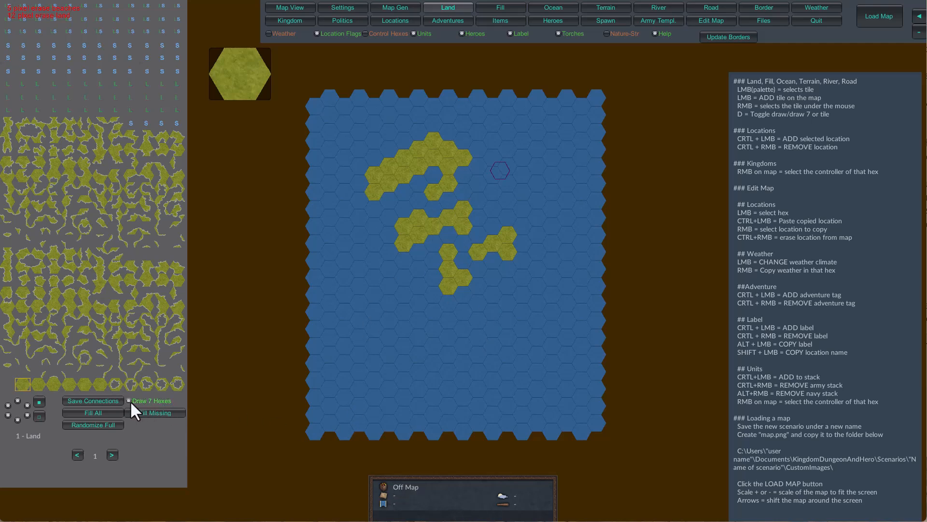
pyautogui.moveTo(524, 237)
pyautogui.mouseDown()
pyautogui.moveTo(444, 238)
pyautogui.moveTo(448, 173)
pyautogui.moveTo(388, 219)
pyautogui.moveTo(496, 388)
pyautogui.moveTo(385, 298)
pyautogui.moveTo(520, 349)
pyautogui.moveTo(422, 288)
pyautogui.moveTo(525, 187)
pyautogui.moveTo(463, 300)
pyautogui.moveTo(431, 179)
pyautogui.moveTo(407, 182)
pyautogui.mouseUp()
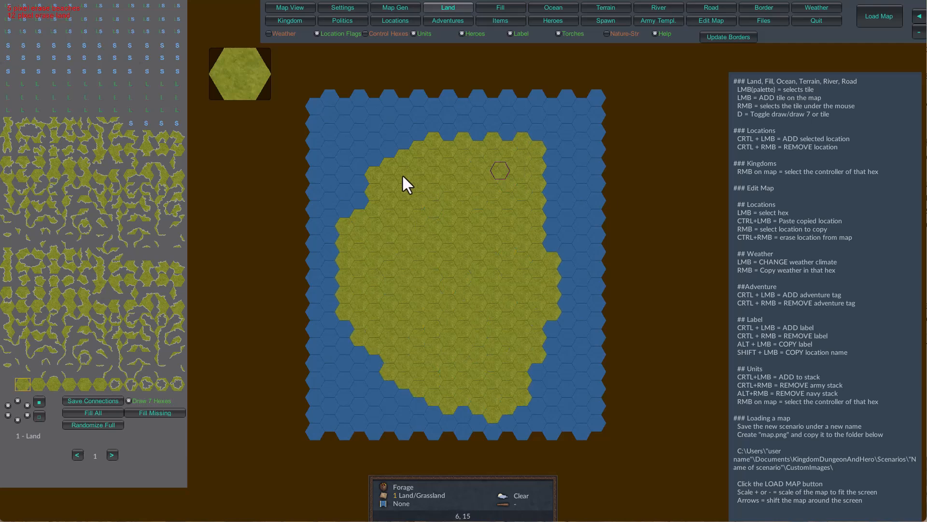
# Place a Crown location for Leandor in the north of the landmass and one for Amanon in the south
pyautogui.click(399, 20)
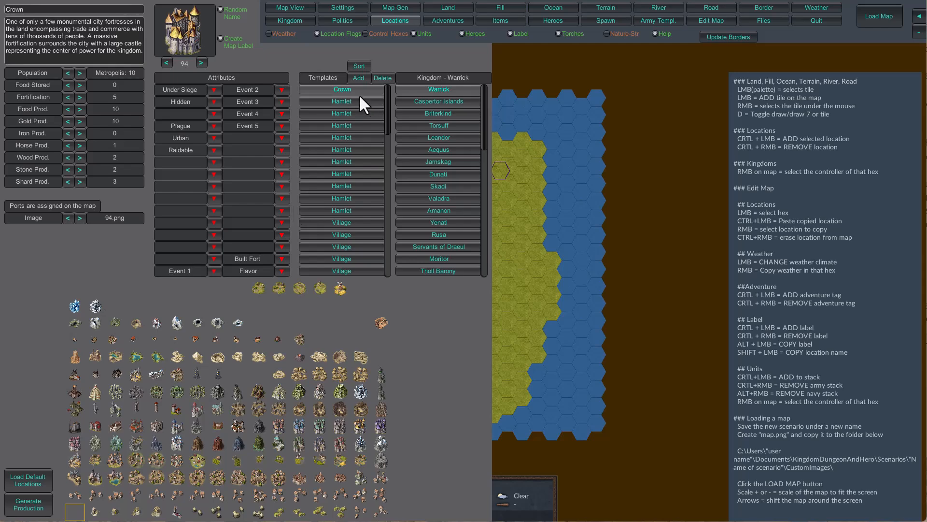
pyautogui.moveTo(389, 107); pyautogui.dragTo(393, 73)
pyautogui.click(441, 138)
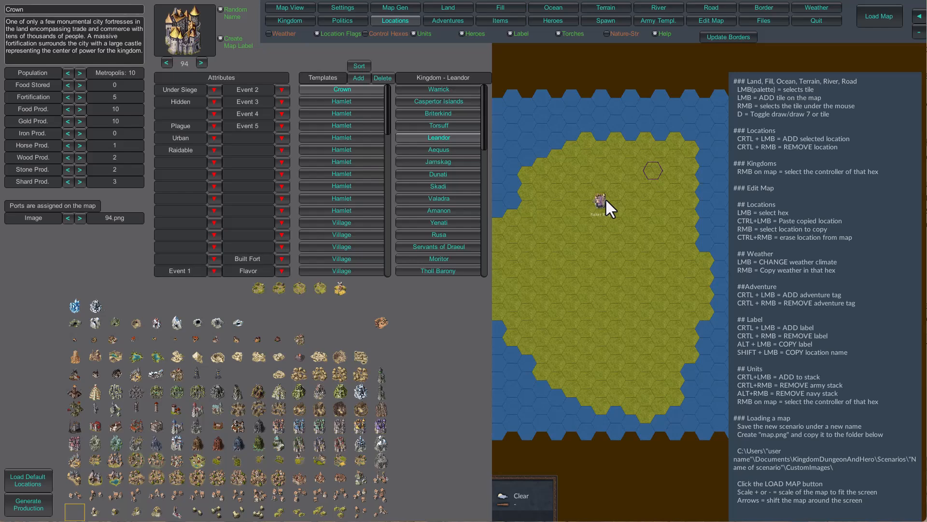
pyautogui.click(419, 207)
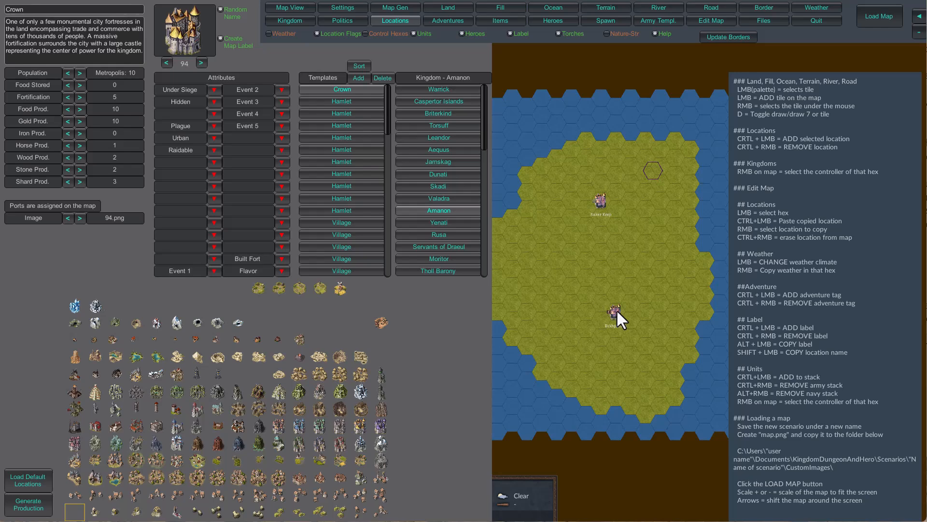
# Clear the unused kingdoms from the scenario
pyautogui.click(278, 22)
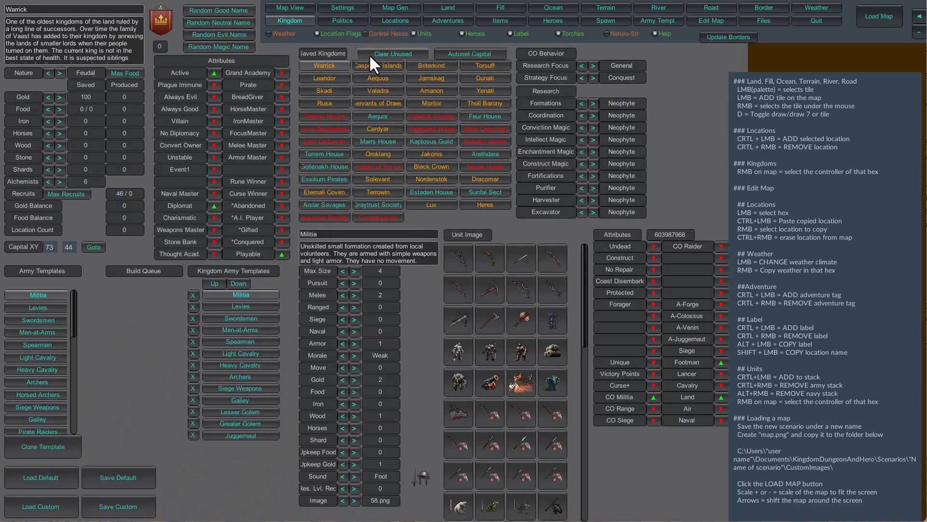
pyautogui.click(407, 54)
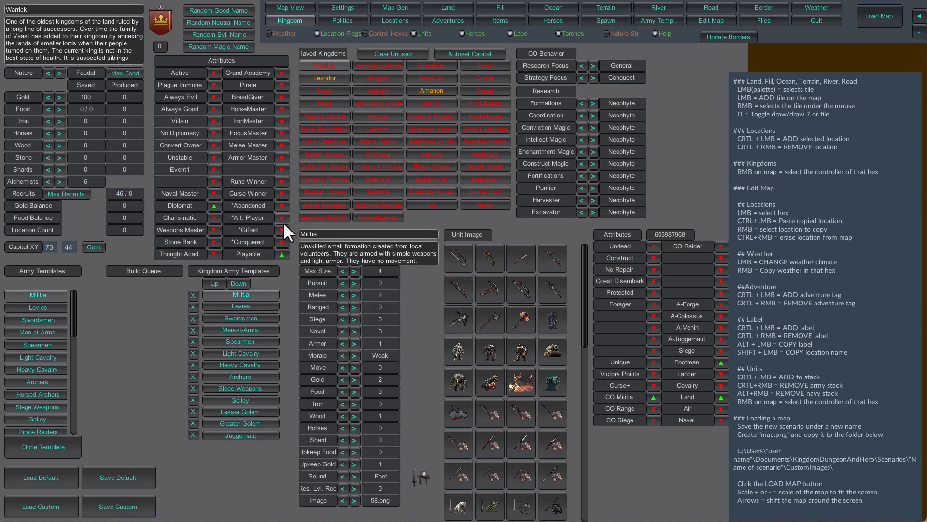
# Switch off the Playable attribute of the Warrick kingdom and auto-set the kingdoms' capitals
pyautogui.click(210, 71)
pyautogui.click(282, 256)
pyautogui.click(213, 73)
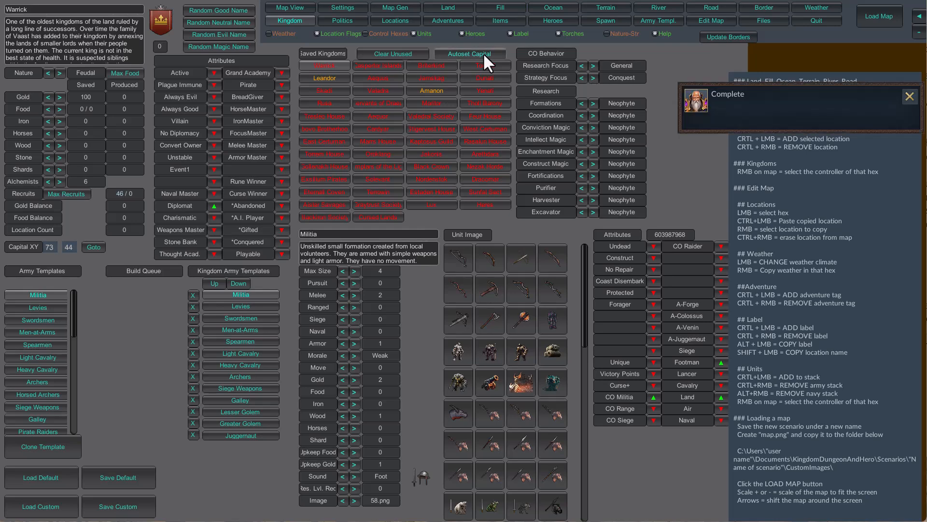
# Check the capital coordinates of Leandor and Amanon against their castles on the map
pyautogui.click(326, 78)
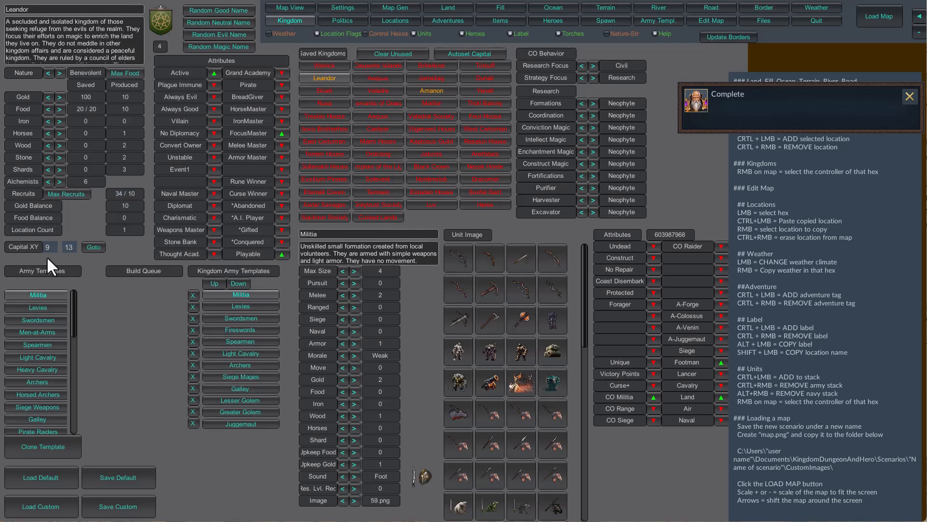
pyautogui.click(291, 6)
pyautogui.scroll(5, 617, 213)
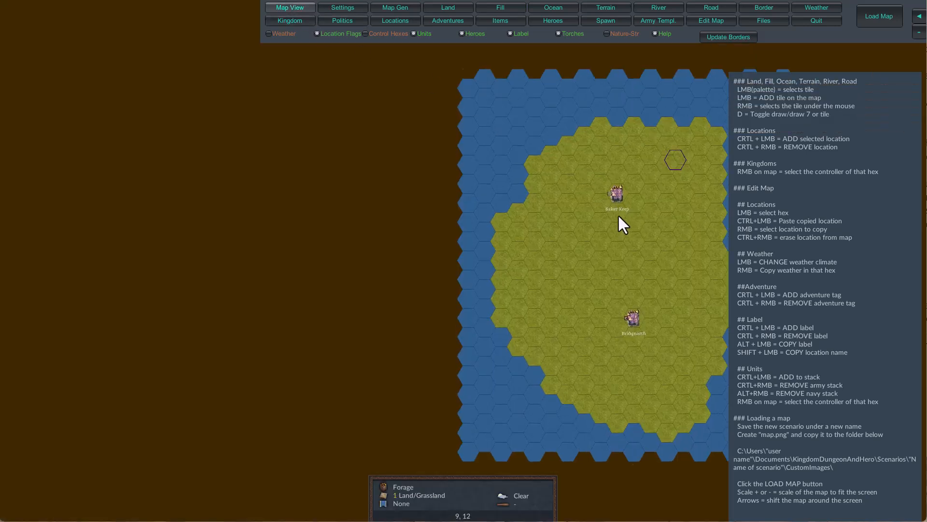
pyautogui.press('d')
pyautogui.press('w')
pyautogui.press('w')
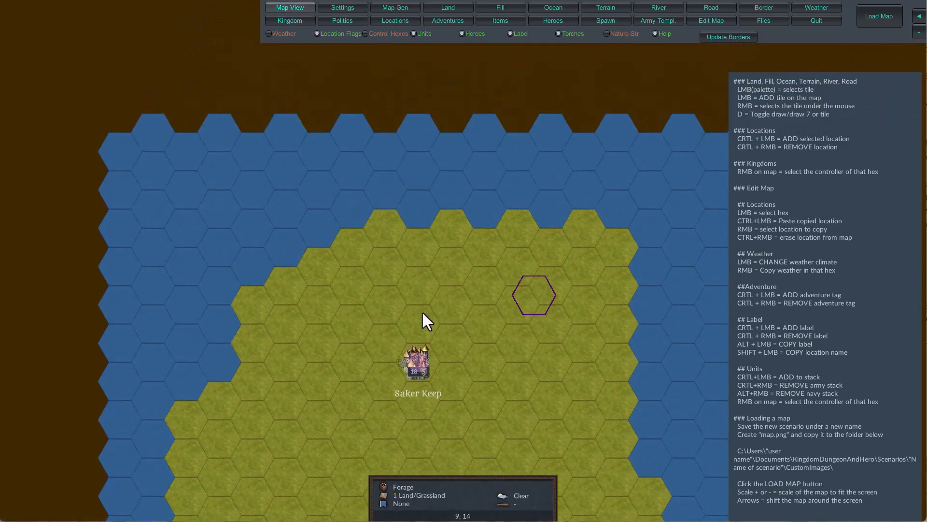
pyautogui.press('a')
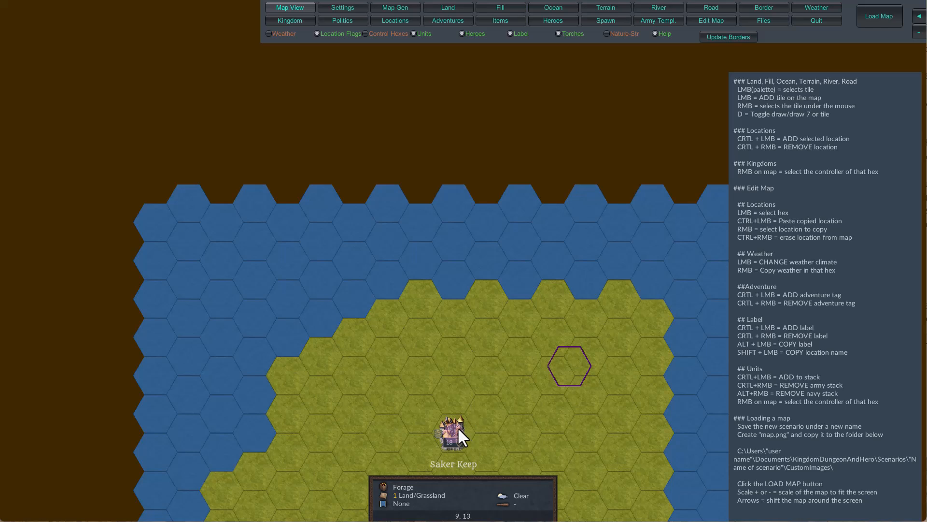
pyautogui.press('s')
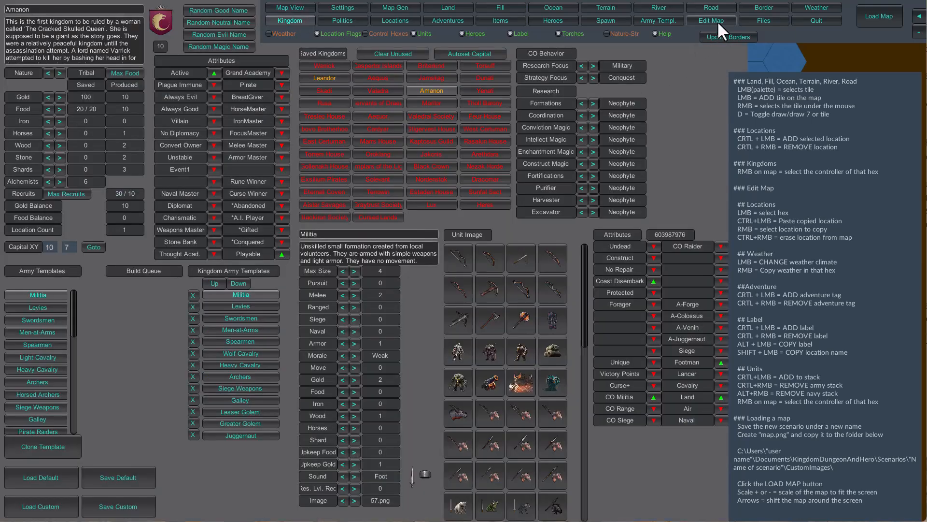
# Save the scenario under the name "test" and quit the editor without saving again
pyautogui.click(756, 20)
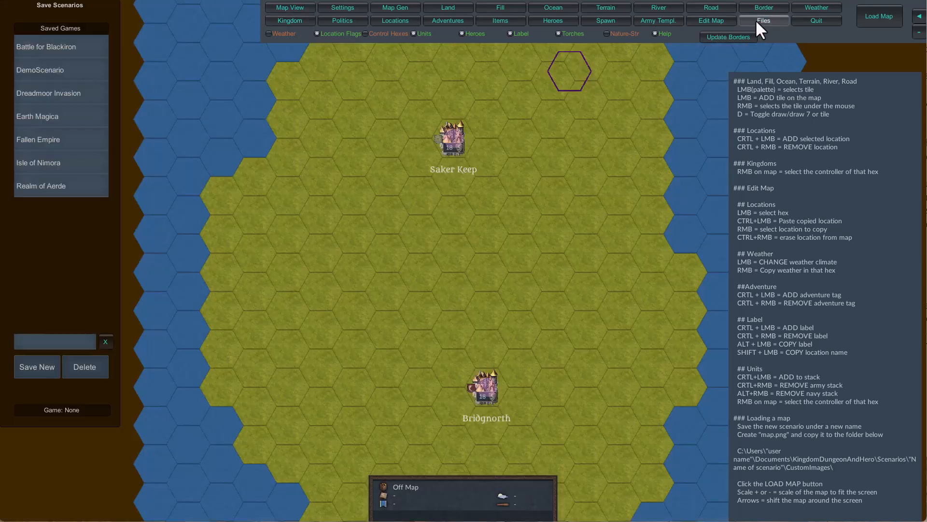
pyautogui.click(44, 340)
pyautogui.write('test')
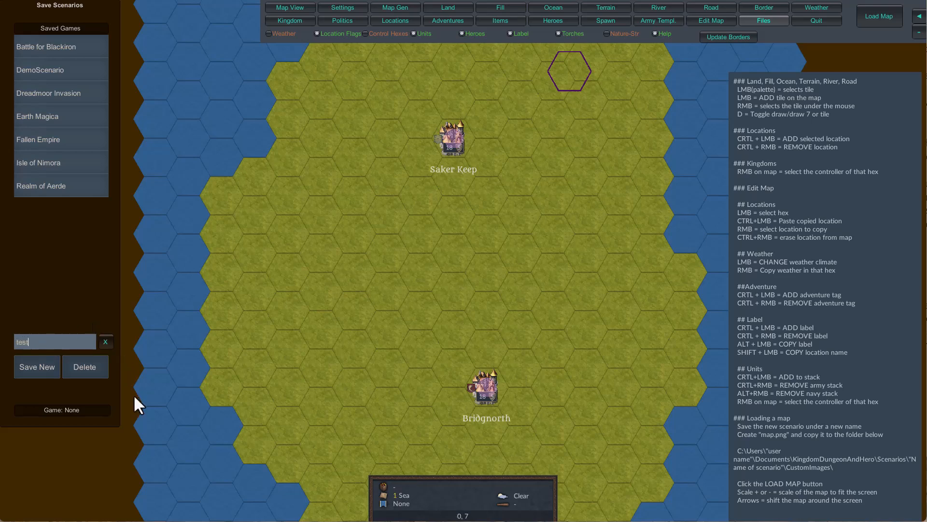
pyautogui.click(28, 365)
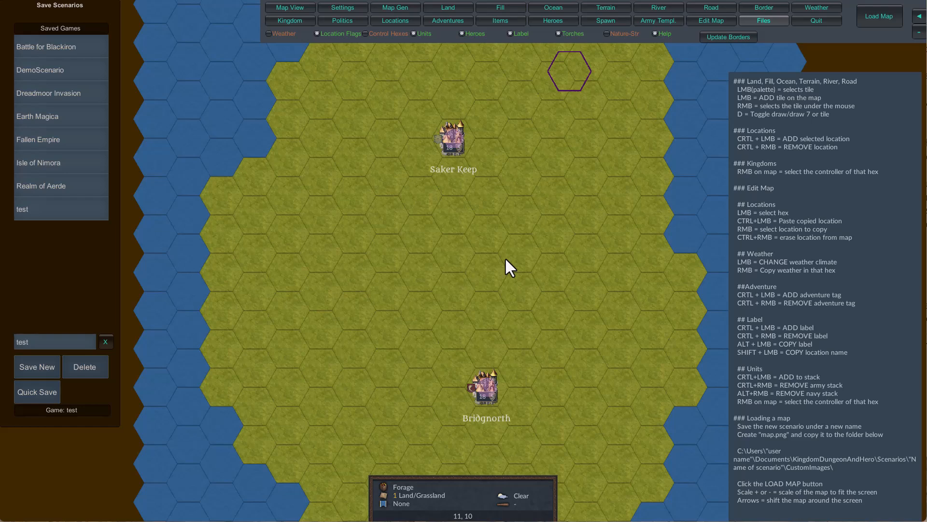
pyautogui.click(817, 19)
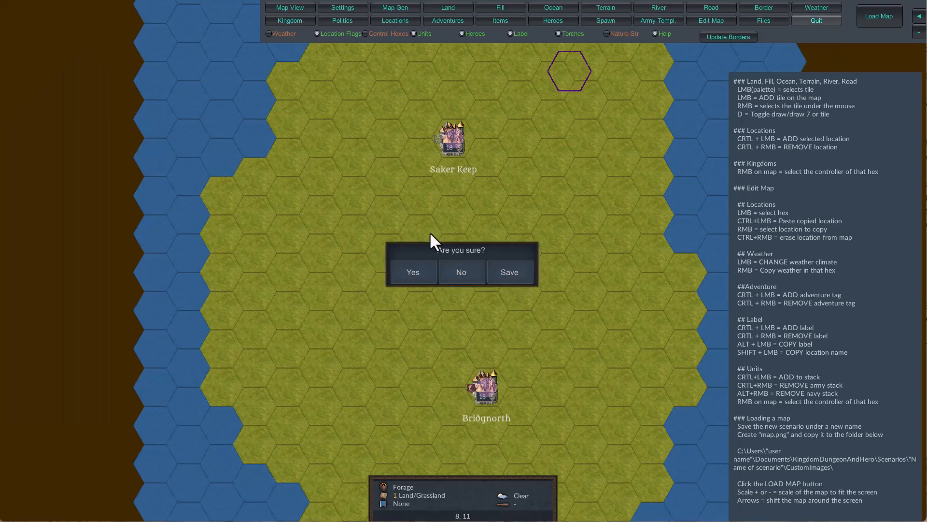
pyautogui.click(413, 274)
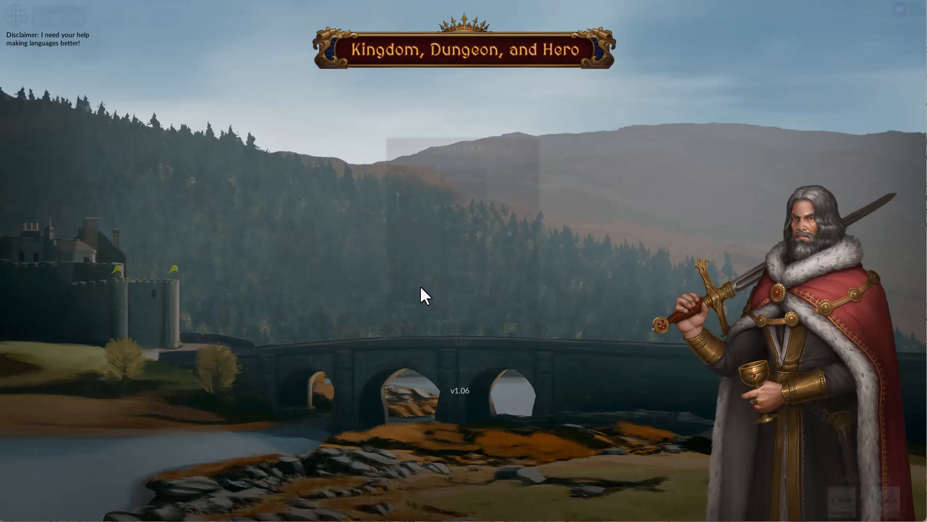
# Start a new single-player game of the "test" scenario as the kingdom of Leandor
pyautogui.click(465, 180)
pyautogui.click(210, 282)
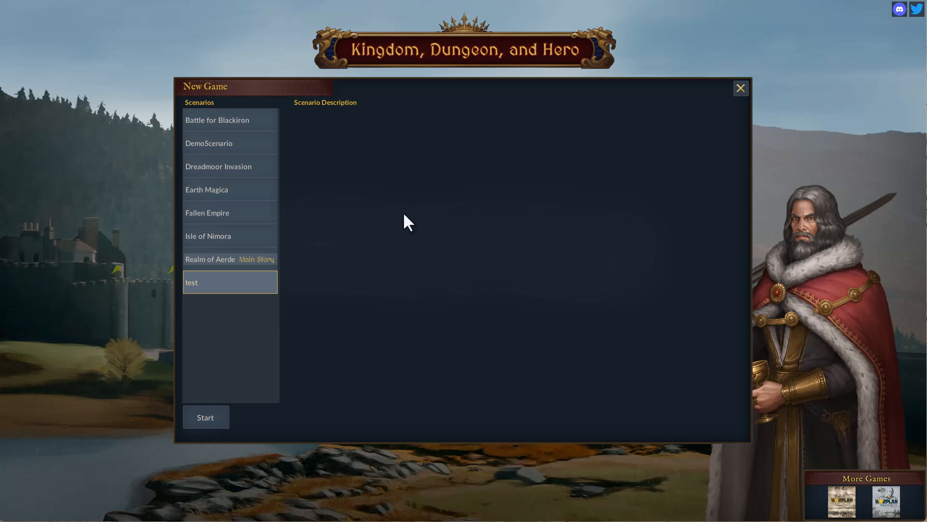
pyautogui.click(217, 252)
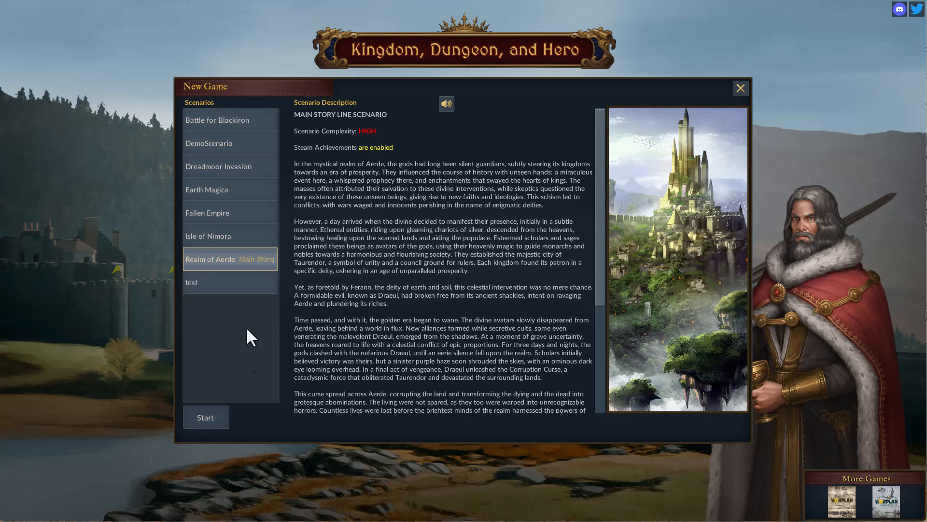
pyautogui.click(201, 286)
pyautogui.click(208, 260)
pyautogui.click(194, 285)
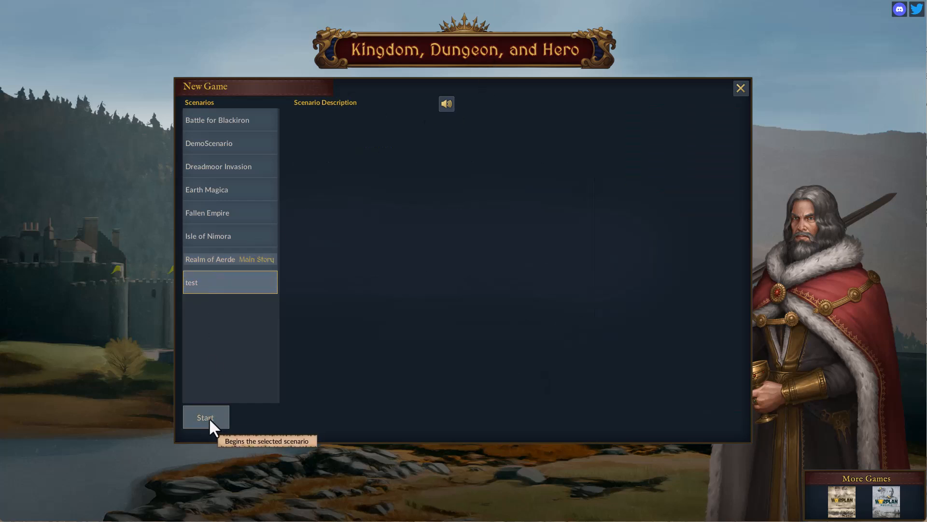
pyautogui.click(208, 417)
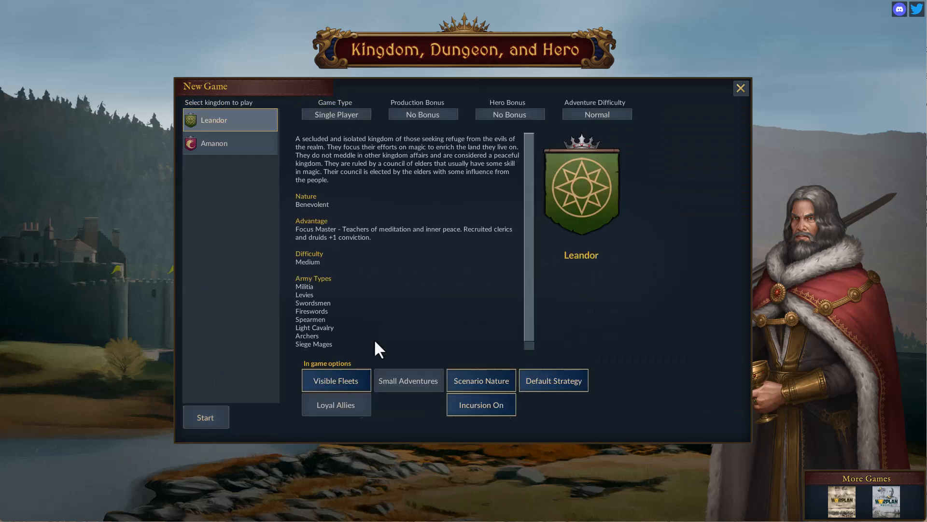
pyautogui.click(202, 420)
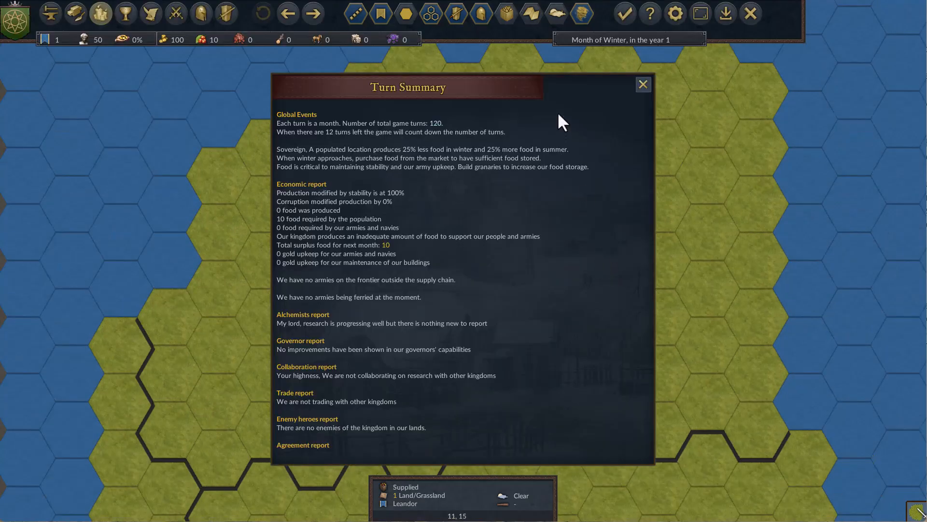
# Dismiss the opening turn summary and look through the kingdom's reports, including Saker Keep's district construction options and the battles overview
pyautogui.click(643, 84)
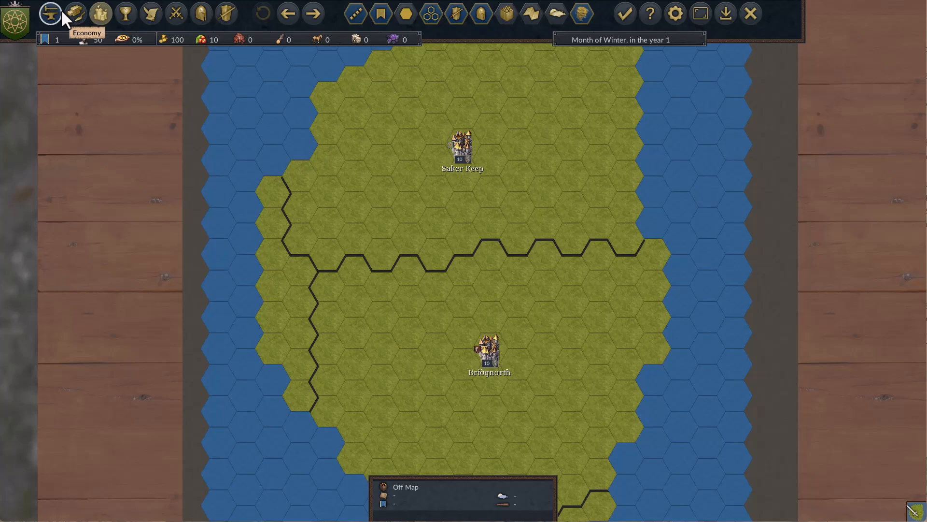
pyautogui.click(61, 11)
pyautogui.click(80, 9)
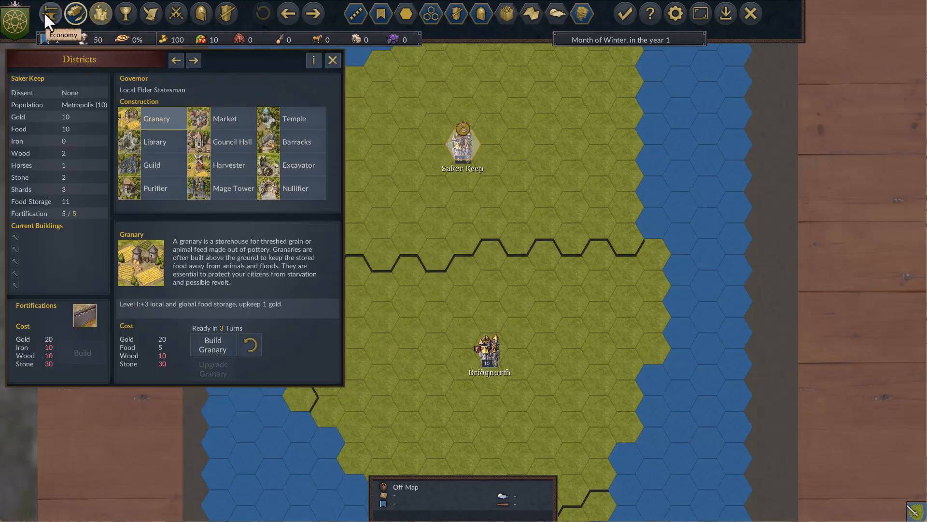
pyautogui.click(49, 13)
pyautogui.click(176, 13)
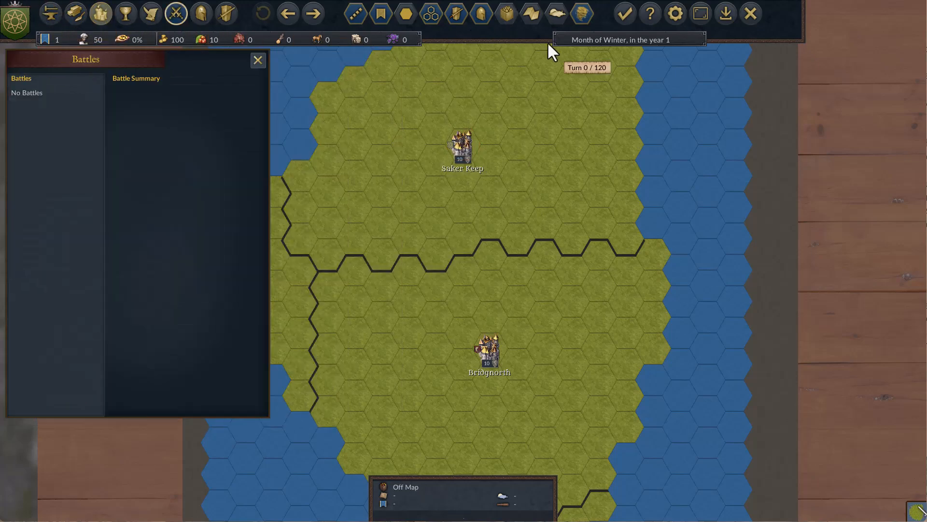
pyautogui.click(218, 17)
# End the Month of Winter turn and quit the running game to the main menu
pyautogui.click(626, 7)
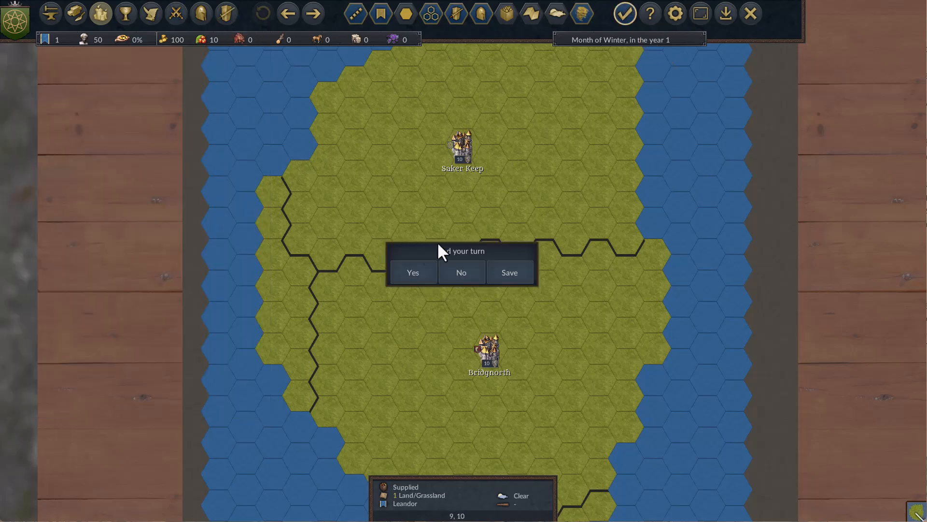
pyautogui.click(398, 271)
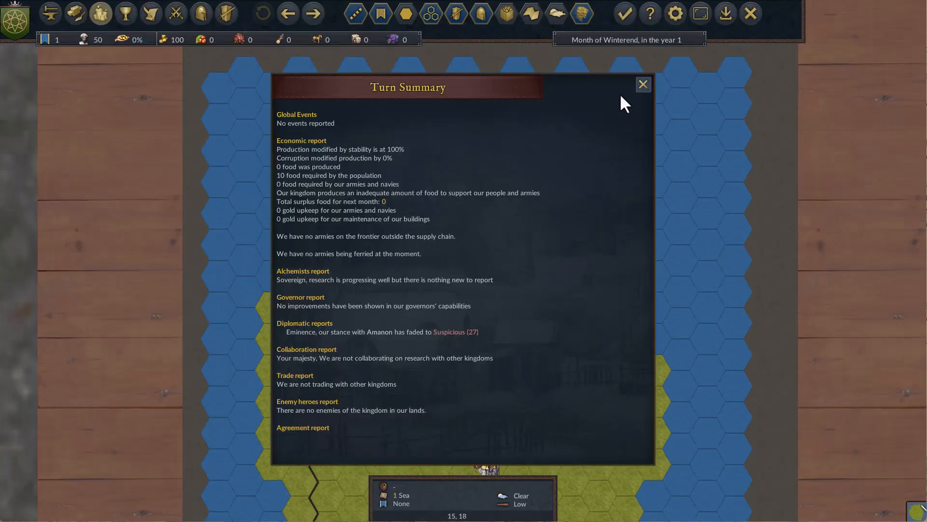
pyautogui.click(642, 85)
pyautogui.scroll(2, 587, 185)
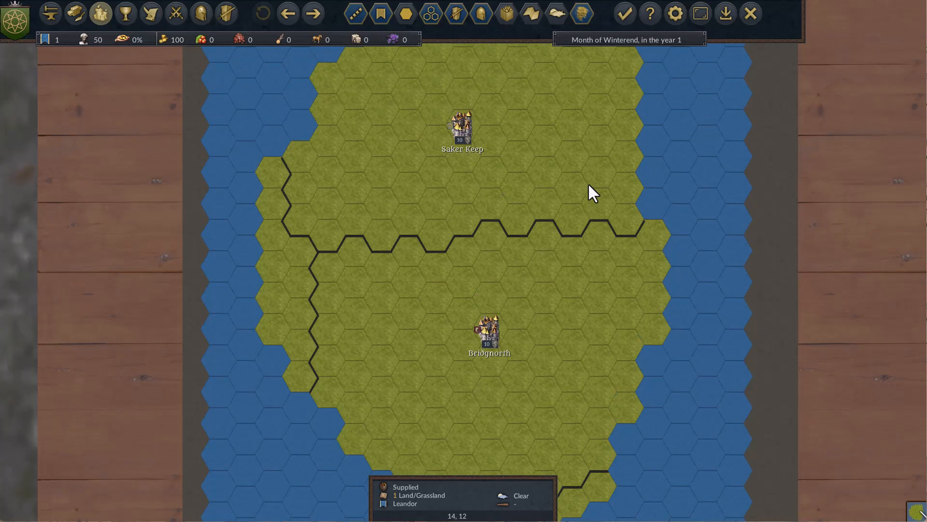
pyautogui.click(750, 13)
pyautogui.click(413, 269)
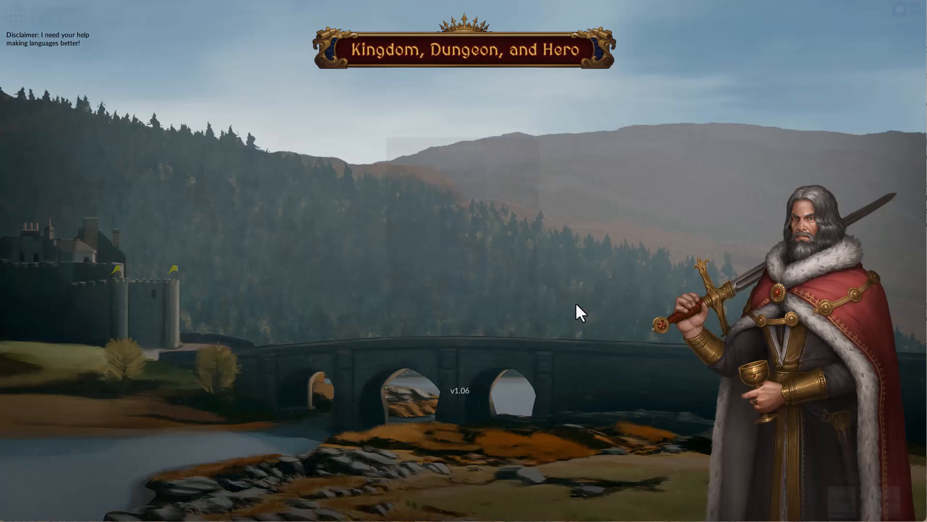